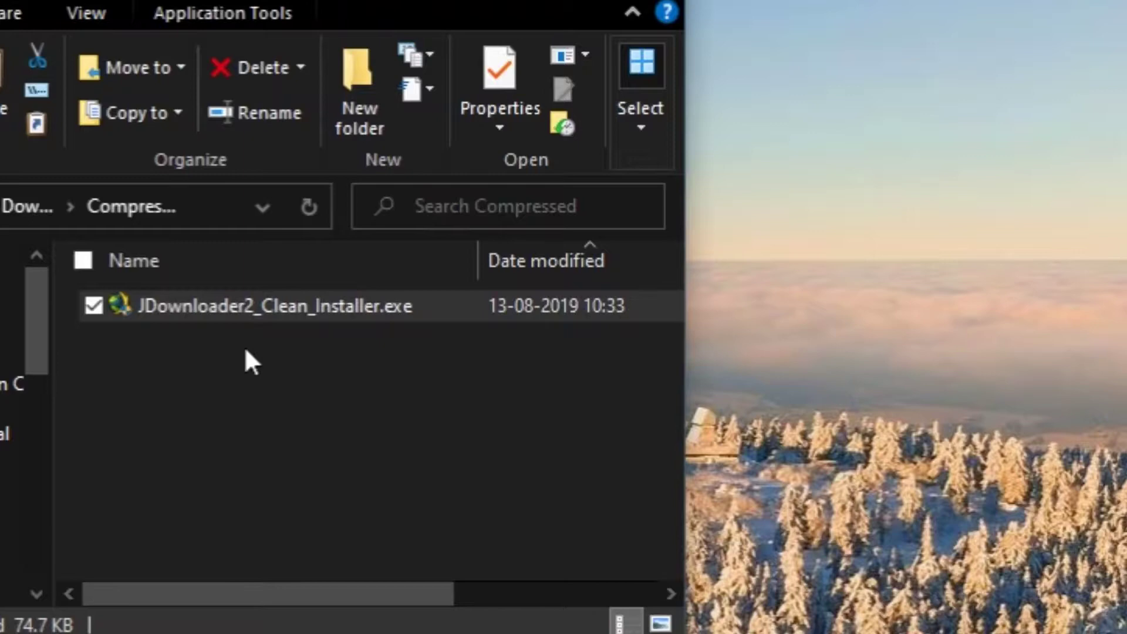
Step: Install JDownloader 2 with the default folder, all five file associations and both shortcut icons
double_click(231, 303)
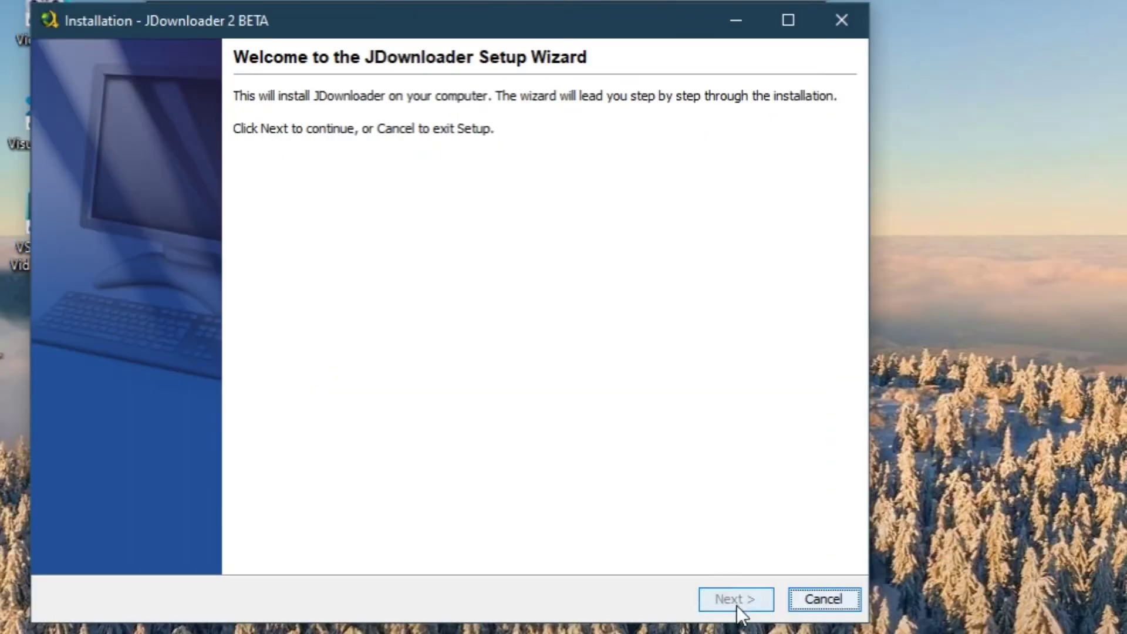
left_click(735, 598)
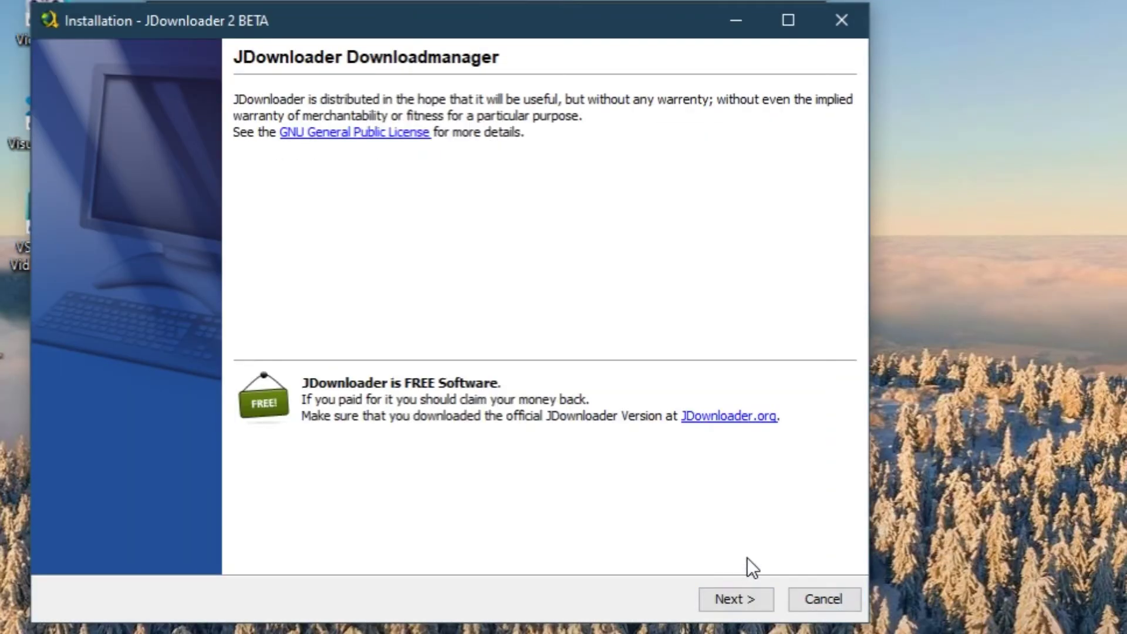
left_click(741, 604)
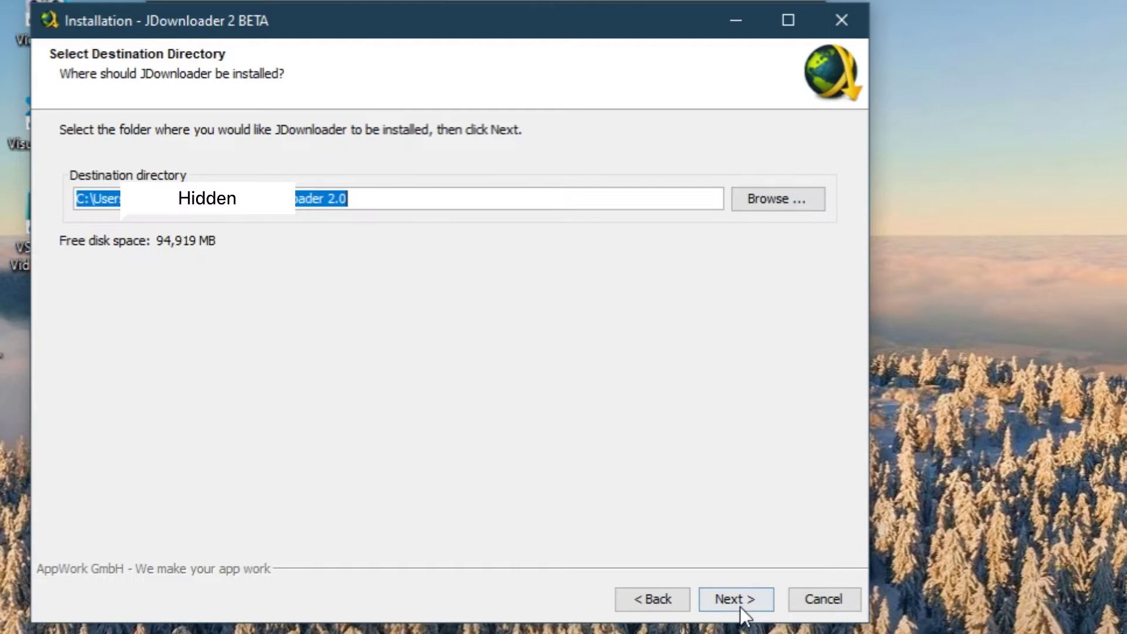
left_click(743, 602)
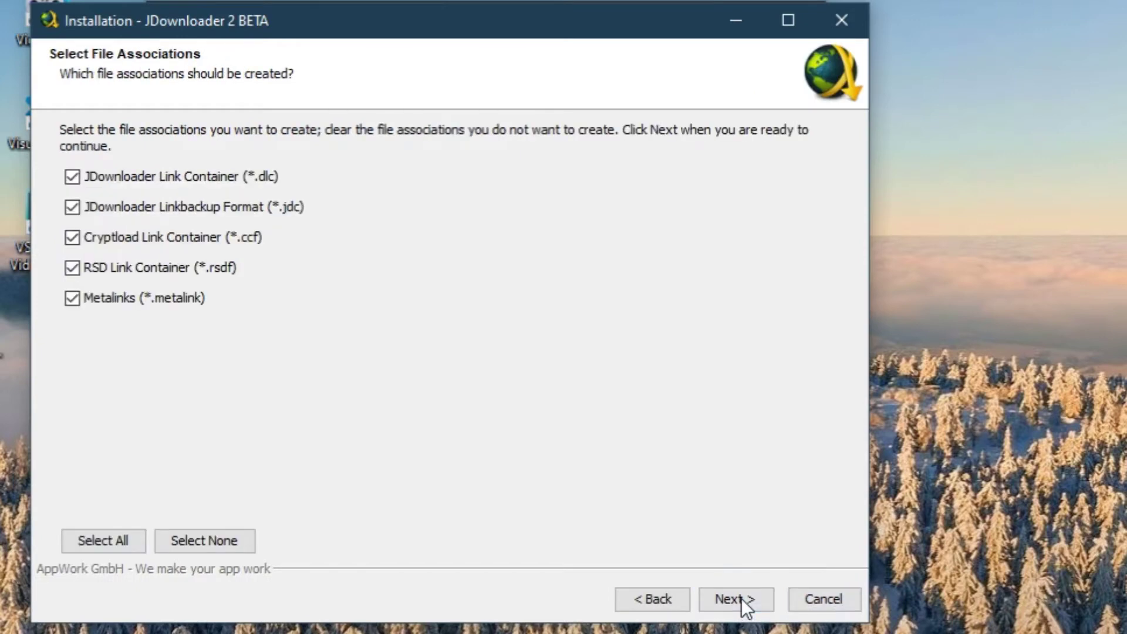
left_click(744, 605)
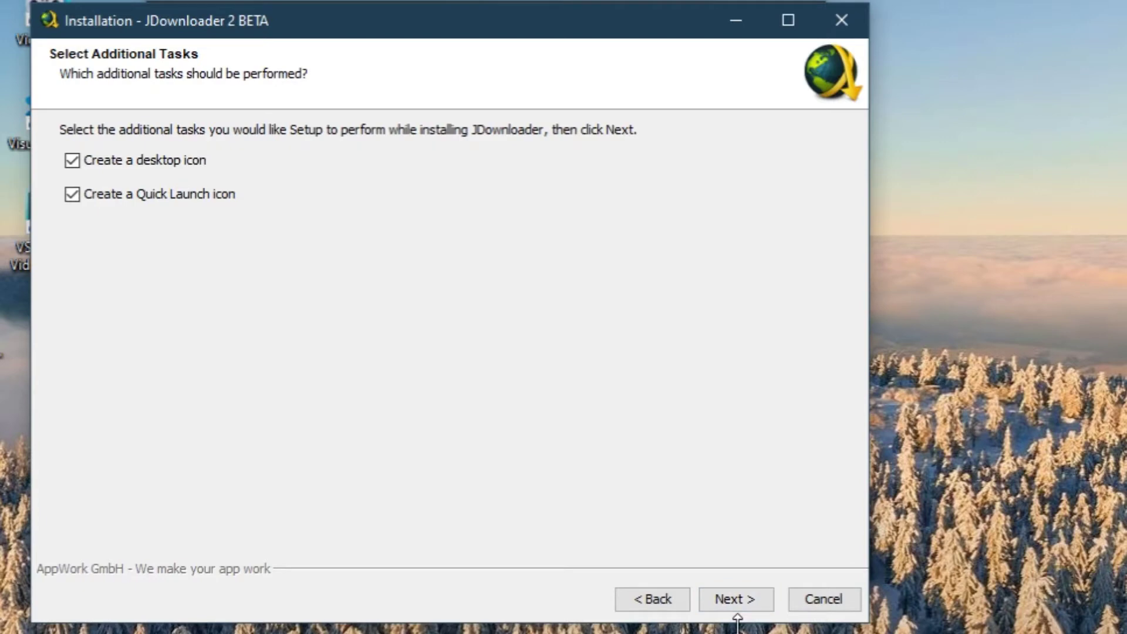
left_click(740, 604)
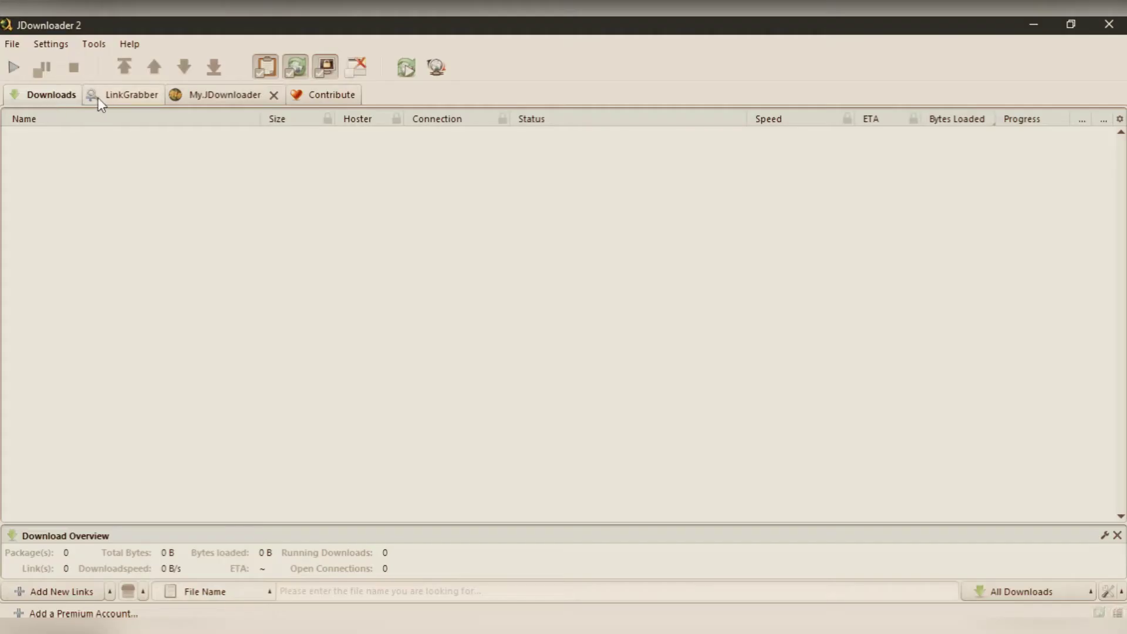
Step: Copy the mega.nz link from Notepad so LinkGrabber collects the Demo package
left_click(100, 101)
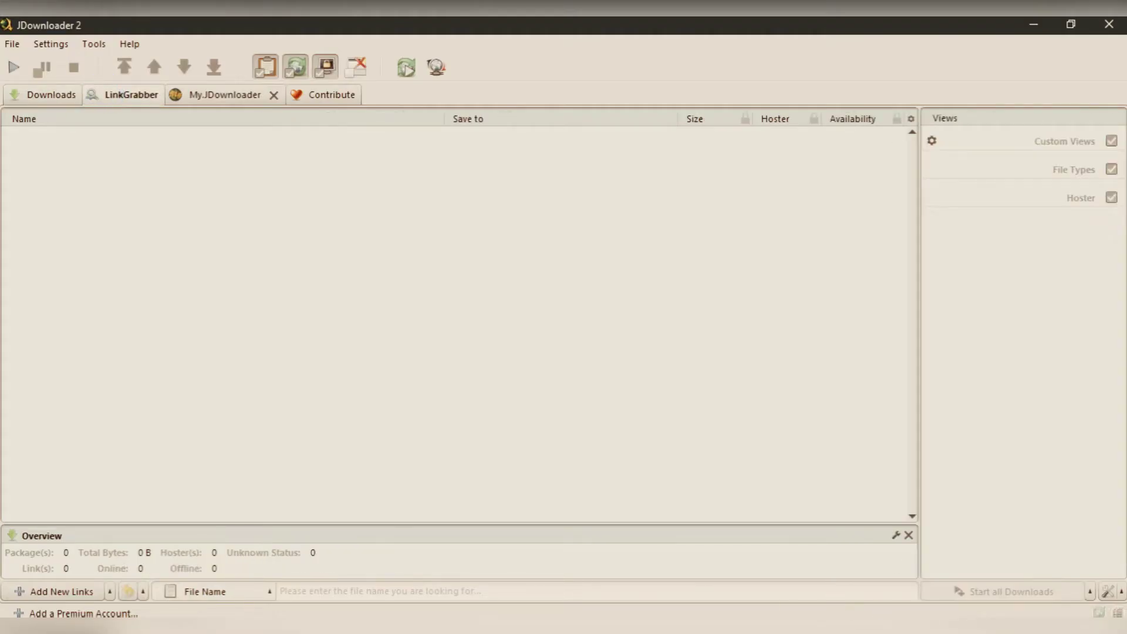
key("alt+Tab")
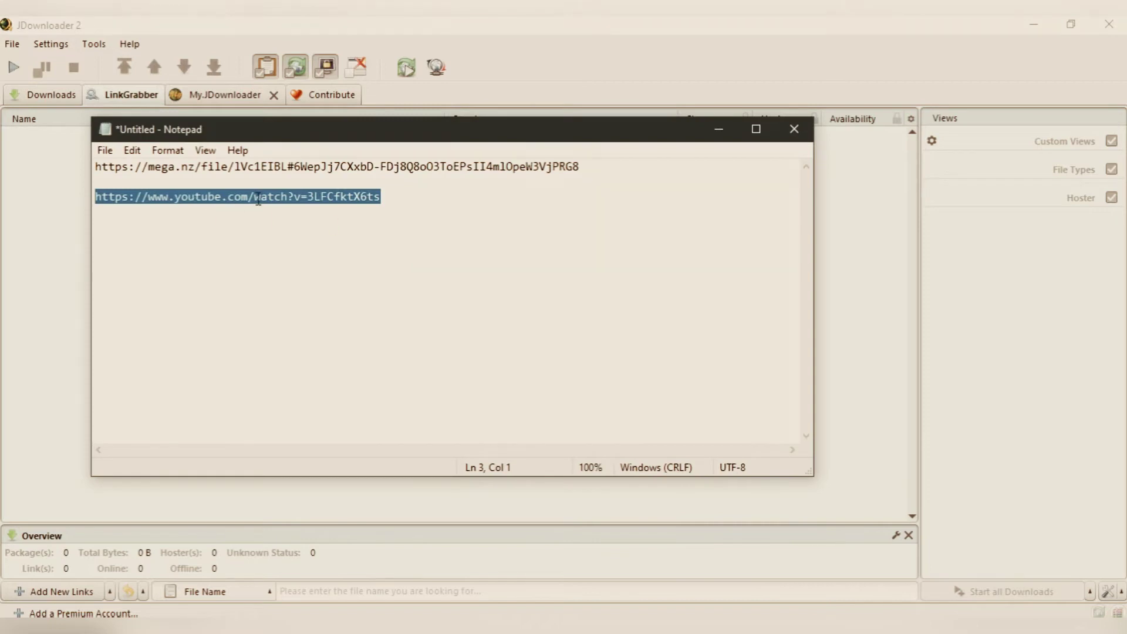
left_click_drag(604, 168, 96, 167)
right_click(174, 167)
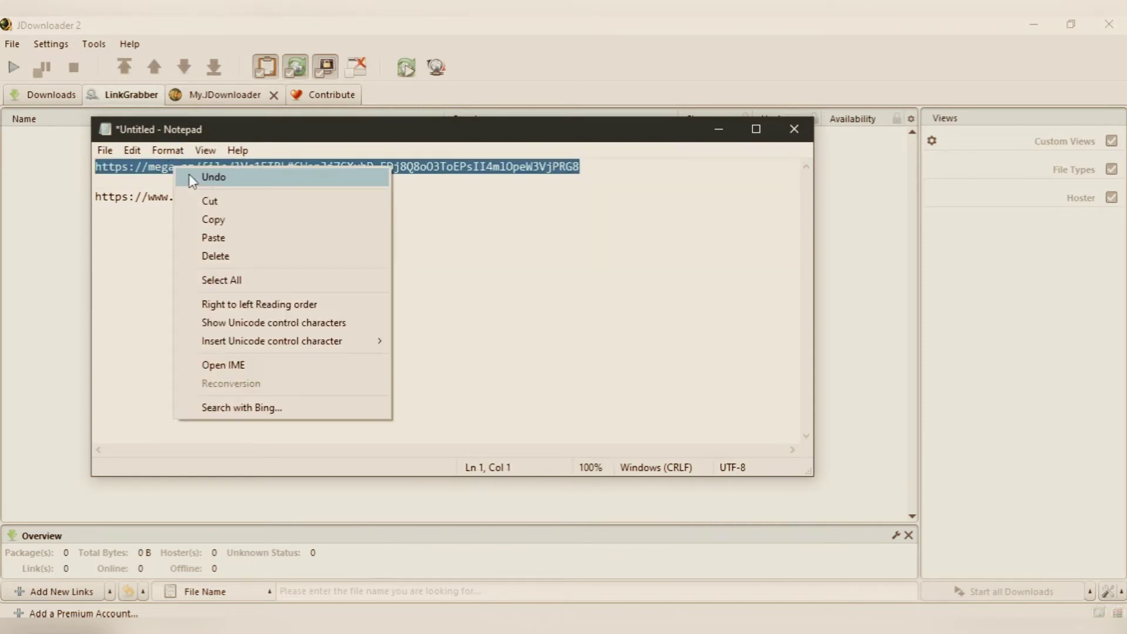
left_click(226, 220)
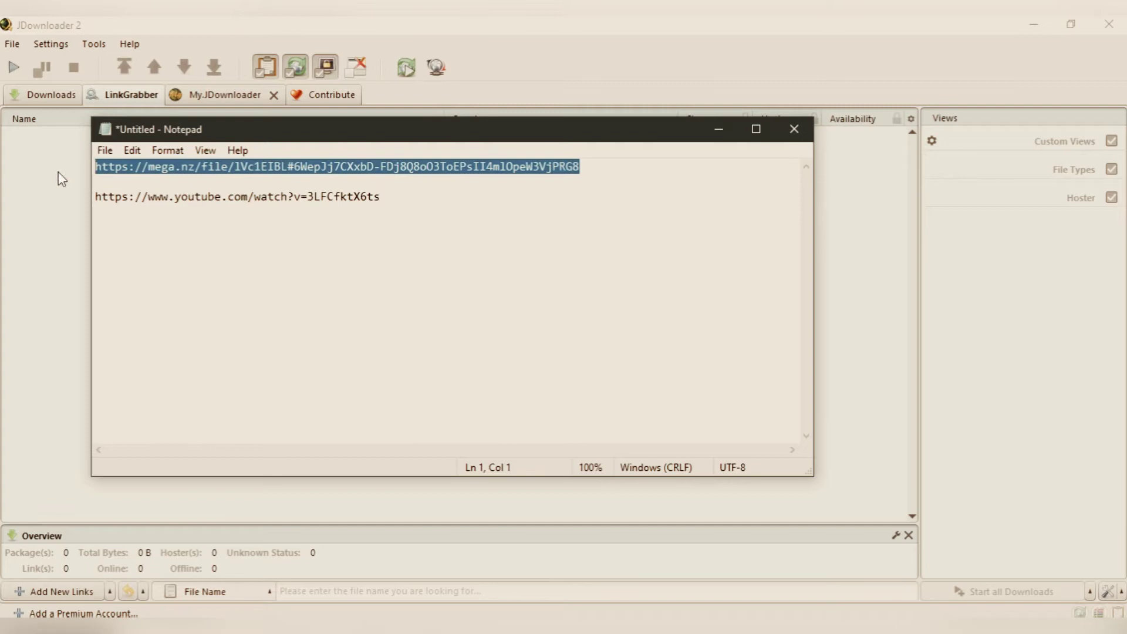
left_click(54, 130)
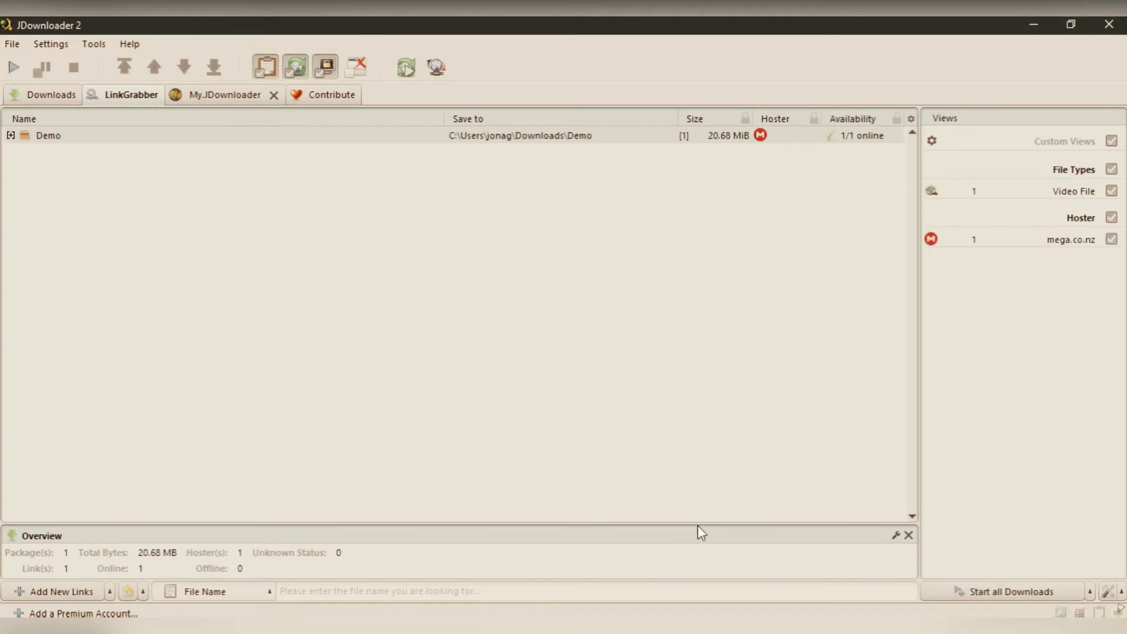
Step: Select the YouTube link in Notepad and return to JDownloader
key("alt+Tab")
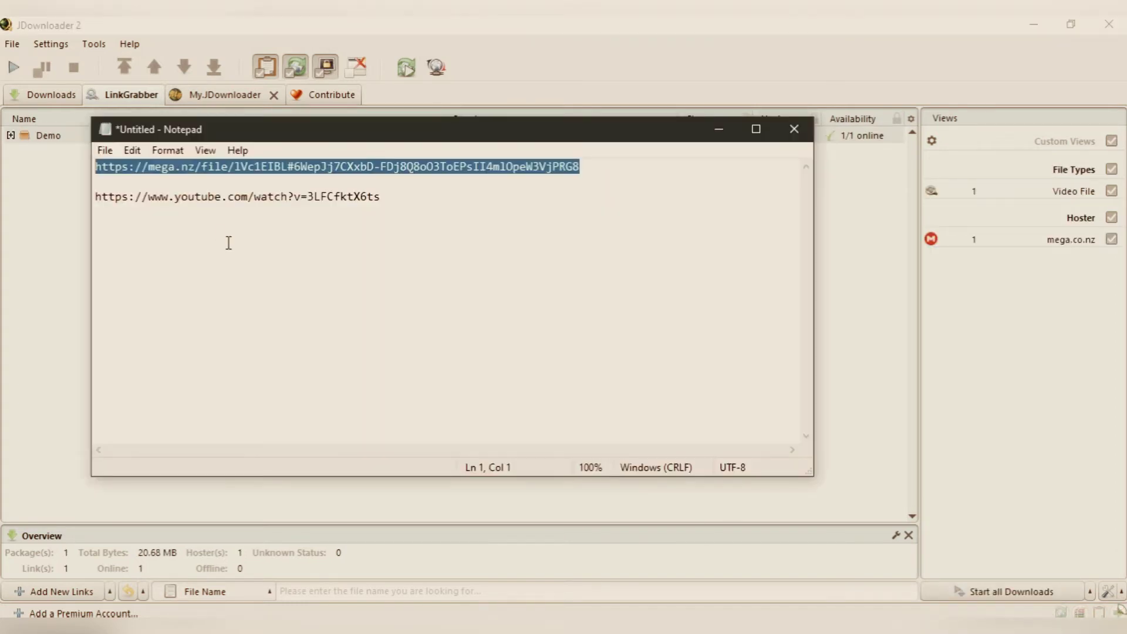
left_click_drag(380, 196, 37, 243)
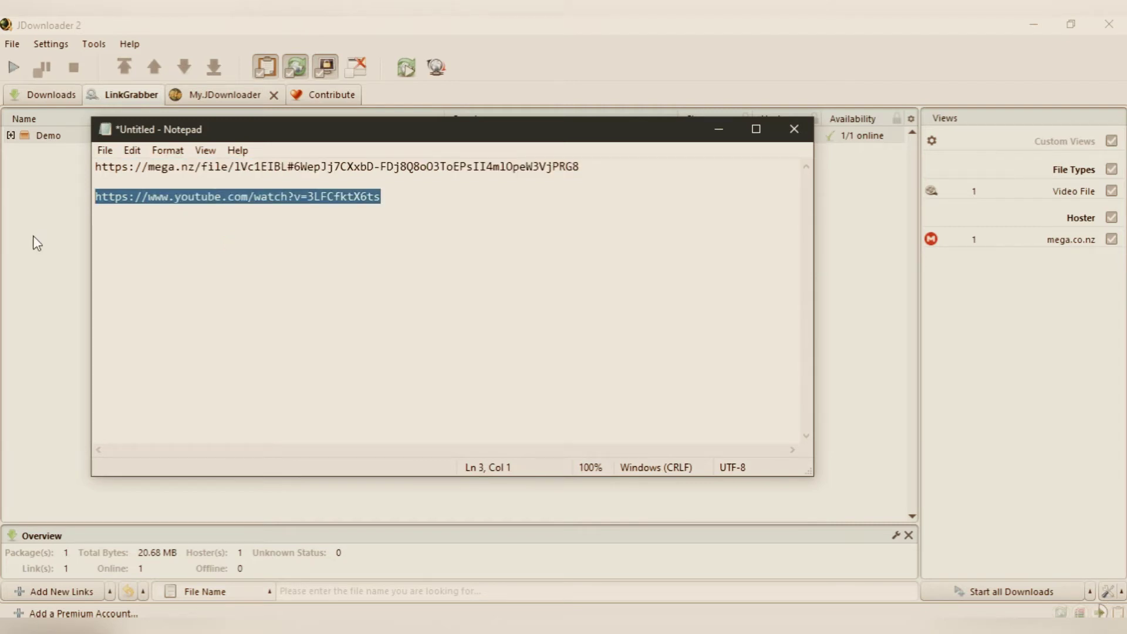
key("alt+Tab")
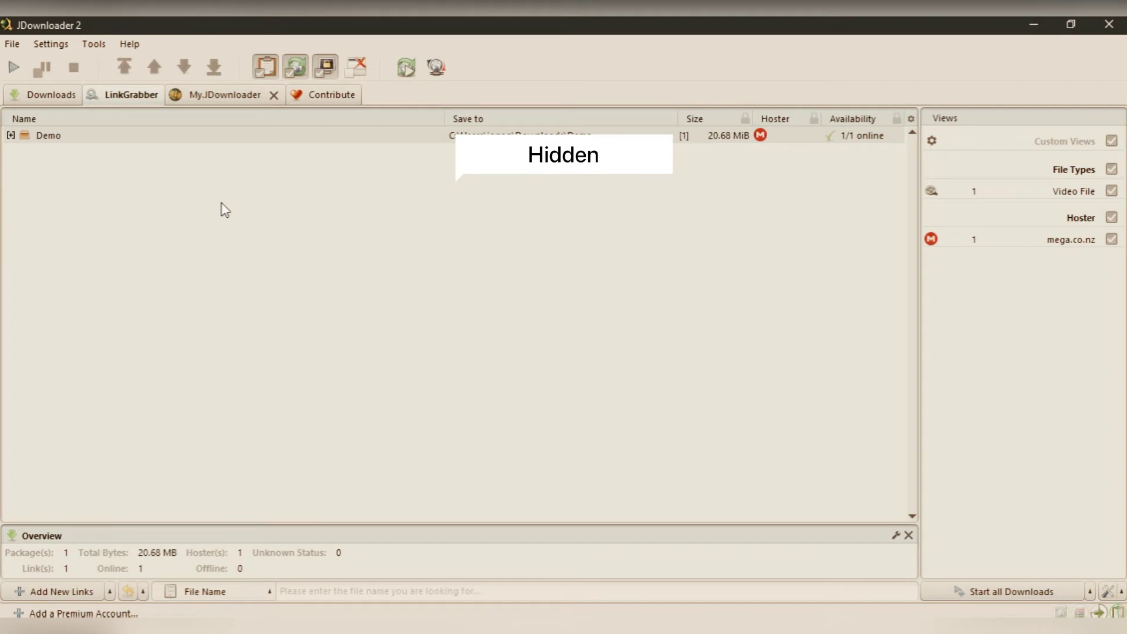
Step: Expand the Demo package and inspect Demo.mp4, leaving its file name unchanged
left_click(11, 135)
left_click(88, 152)
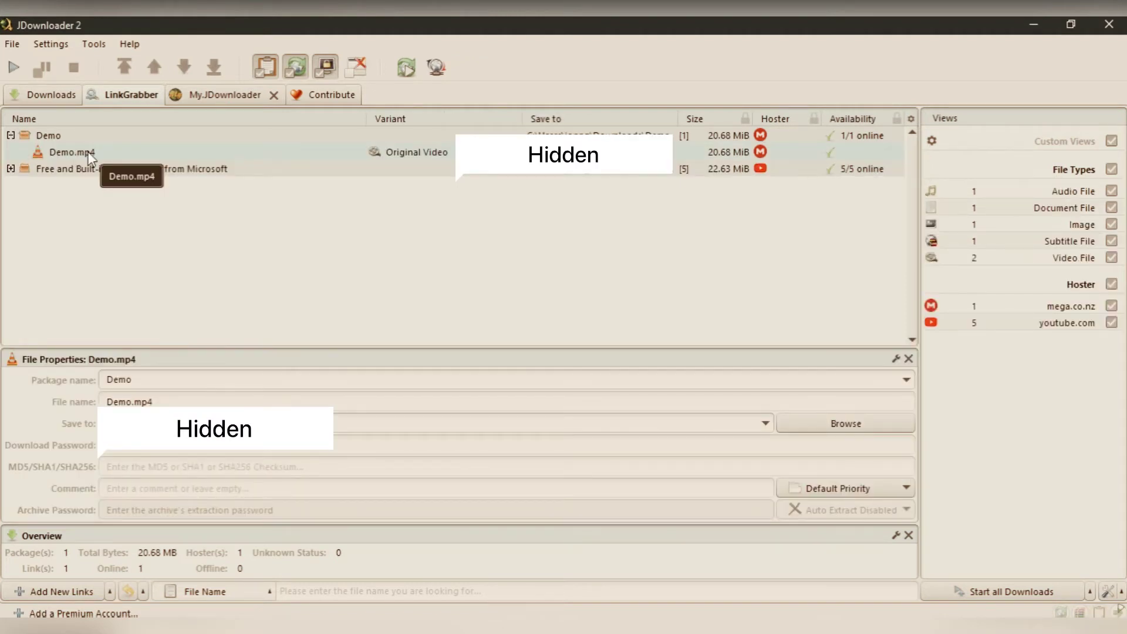
left_click(81, 152)
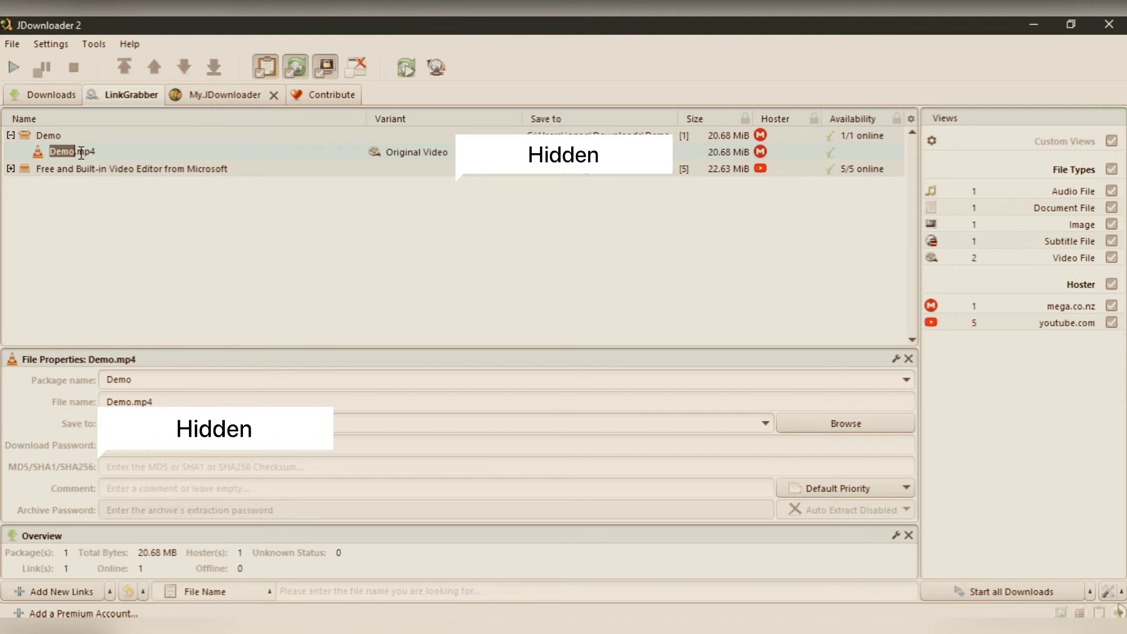
key("Escape")
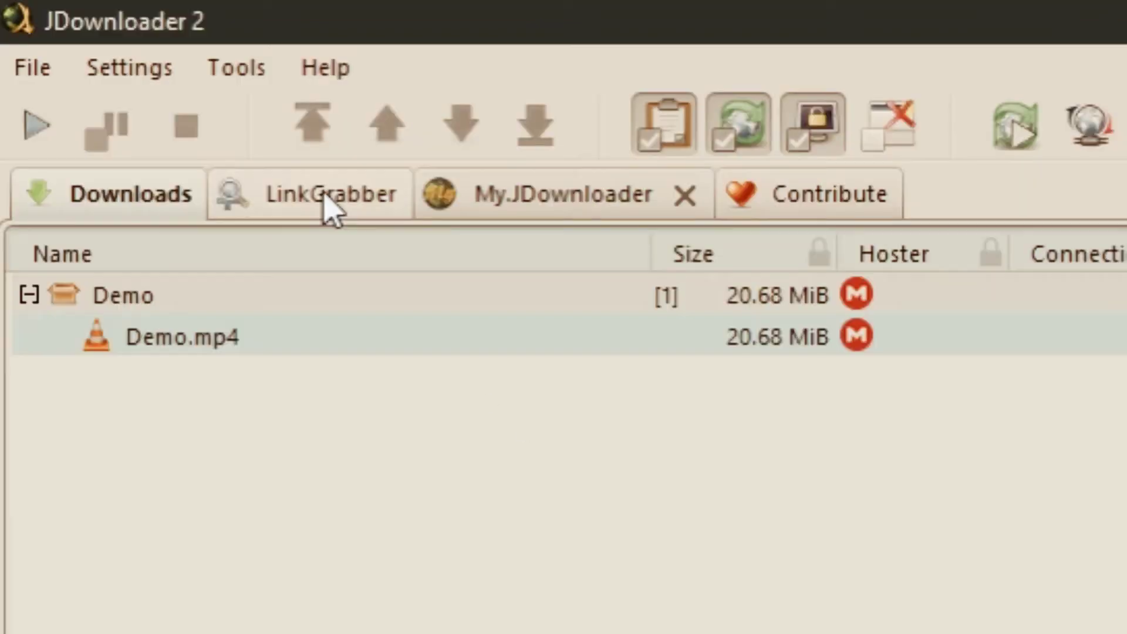
Step: Expand the YouTube package in LinkGrabber and compare the M4A, 1080p MP4 and subtitle files
left_click(327, 203)
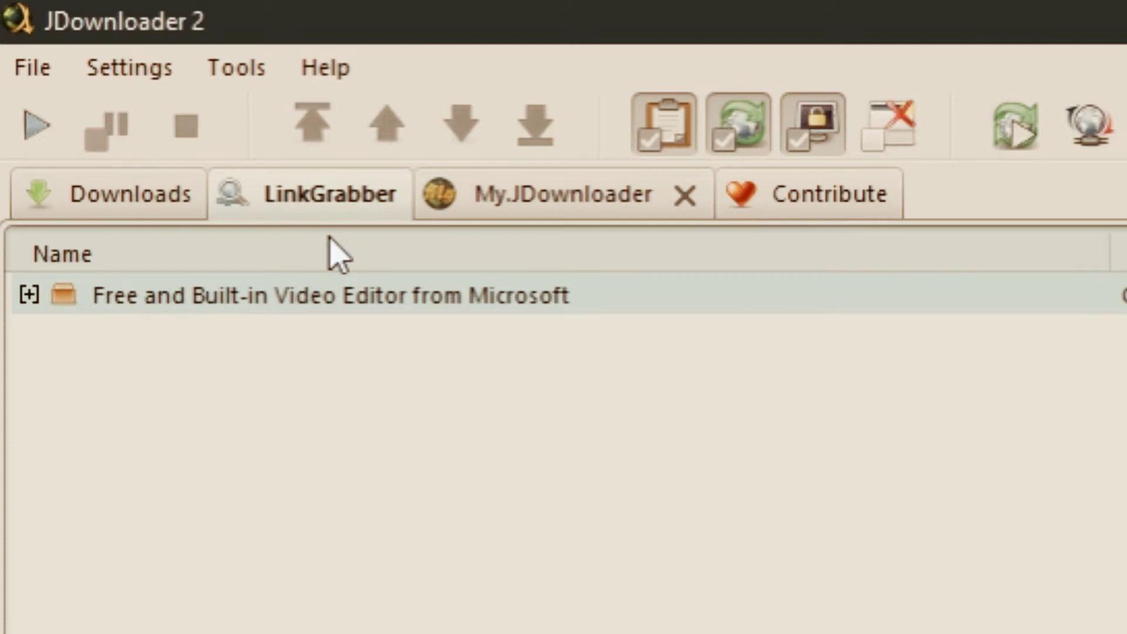
left_click(29, 295)
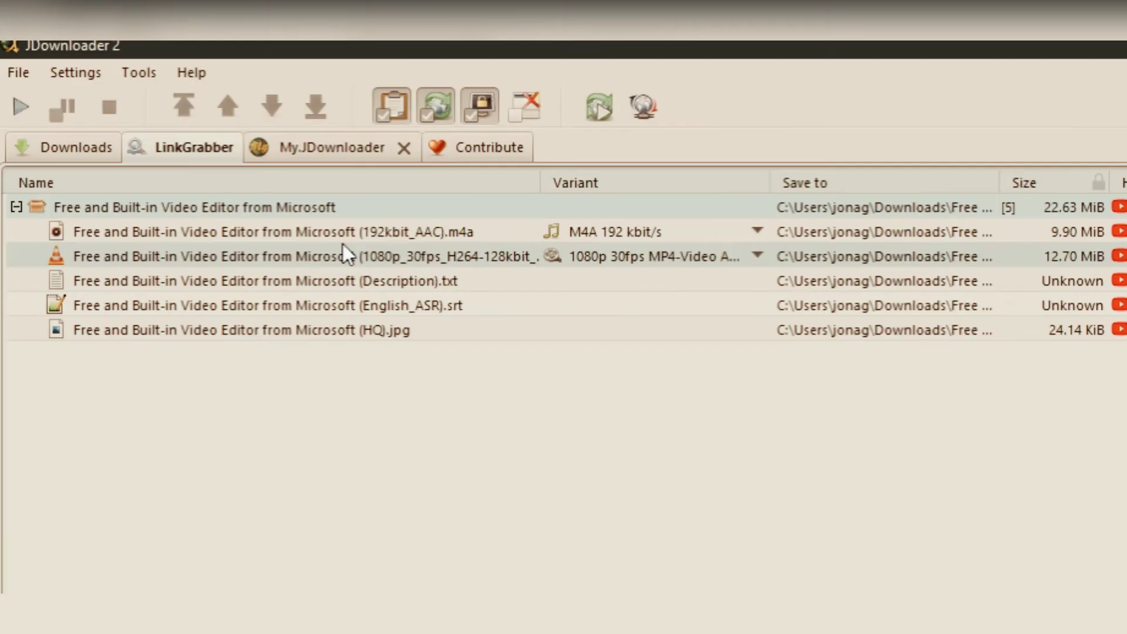
left_click(581, 370)
right_click(344, 249)
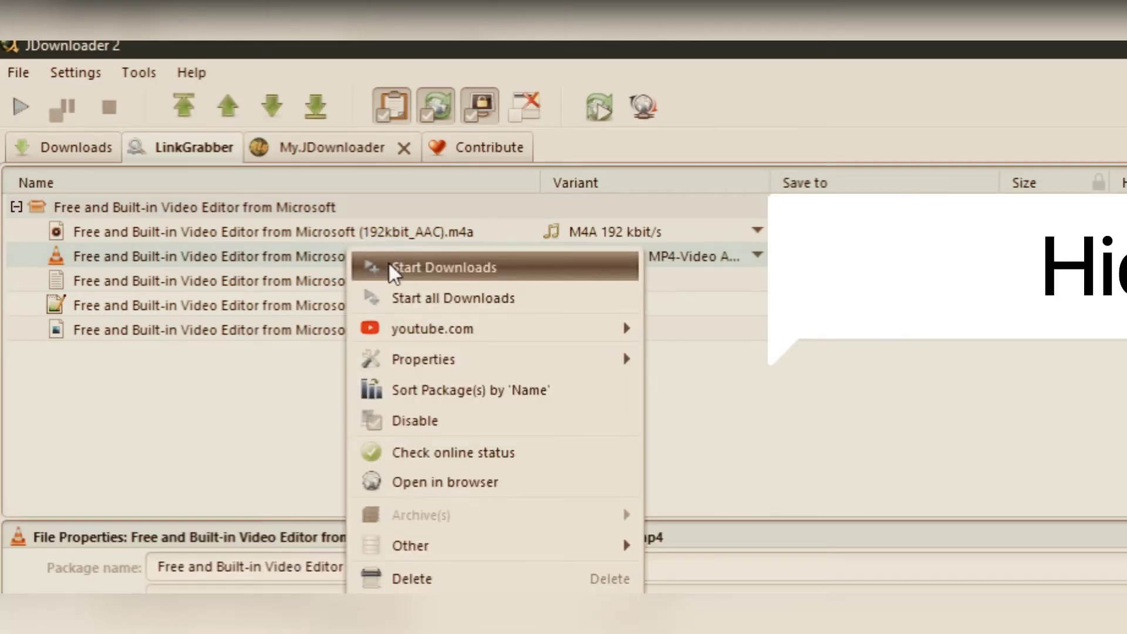
left_click(744, 382)
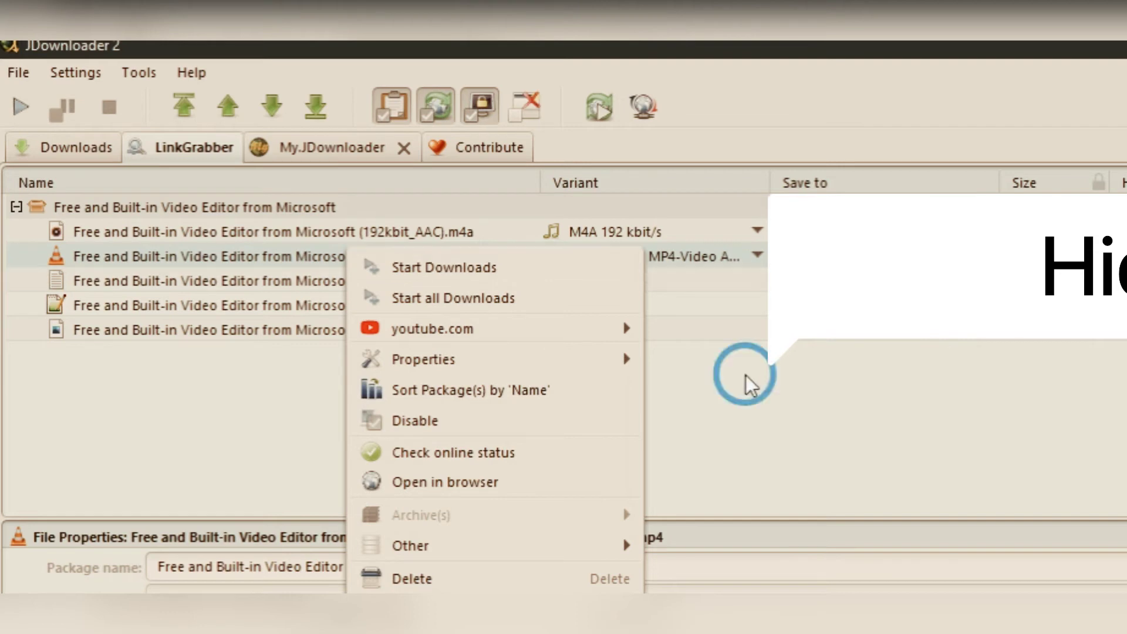
left_click(467, 238)
left_click(456, 252)
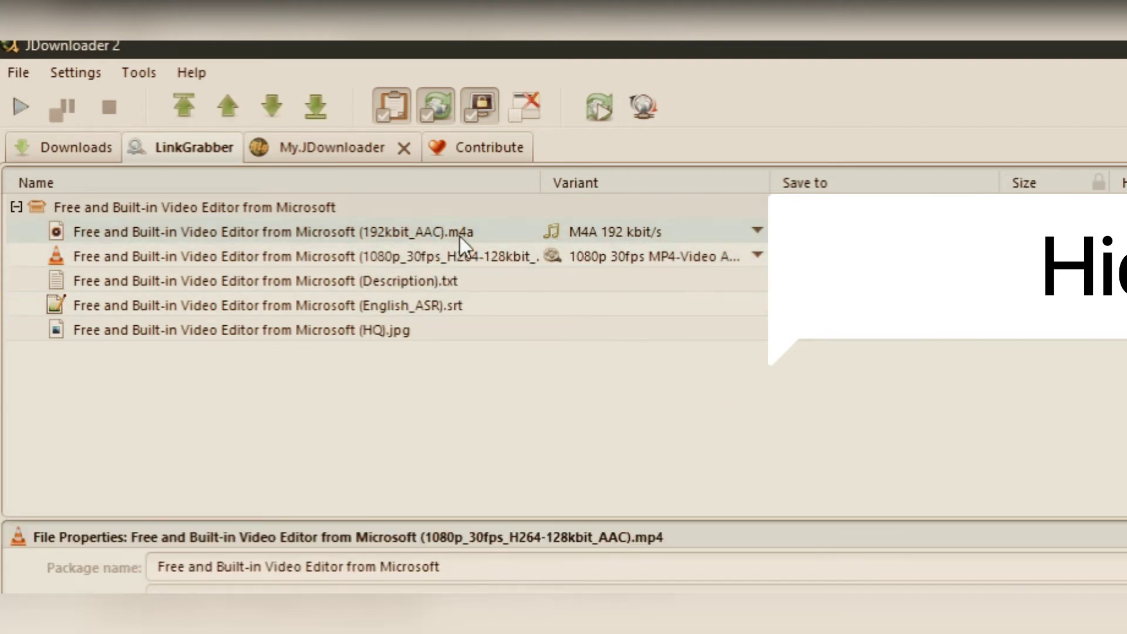
left_click(460, 237)
left_click(456, 251)
left_click(448, 314)
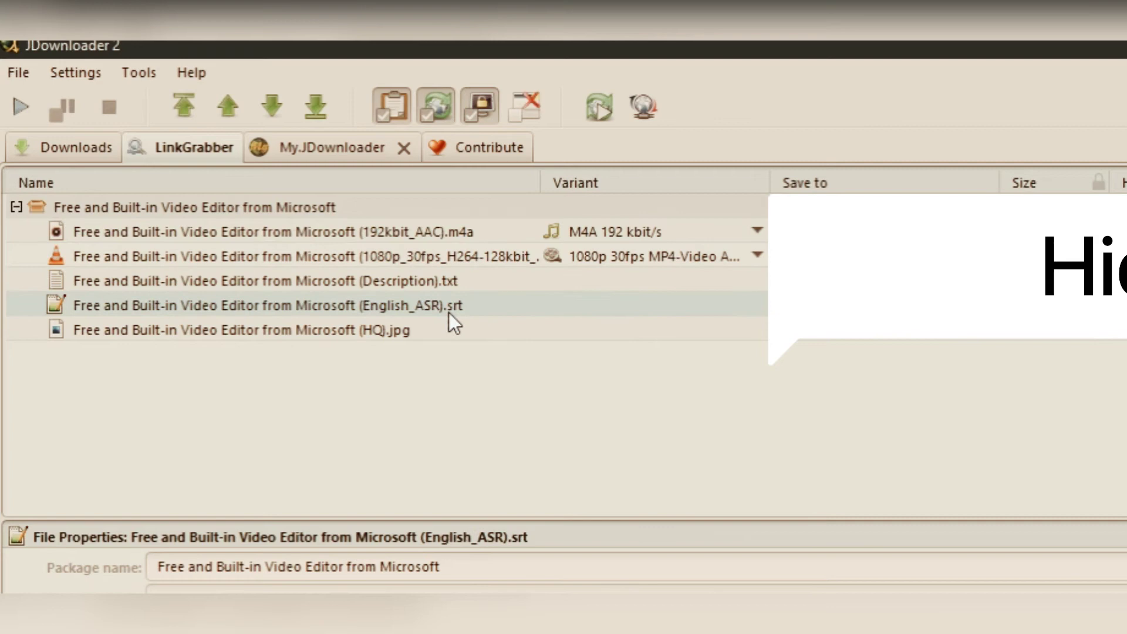
left_click(583, 256)
Step: Keep the 1080p 30fps MP4 variant and start downloading only that file
left_click(687, 261)
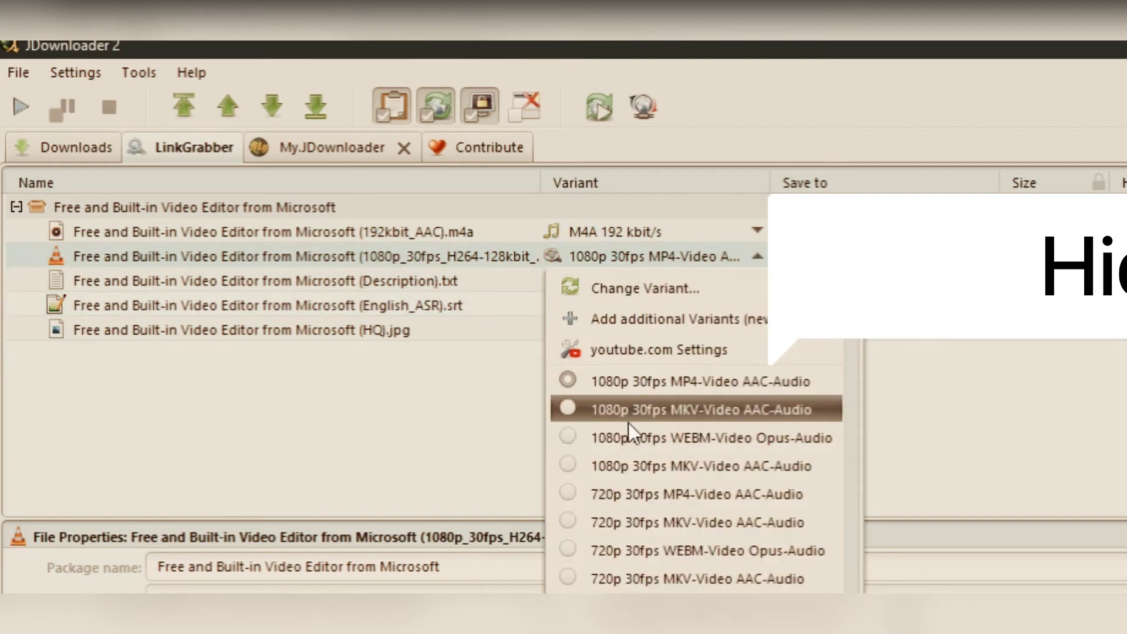
left_click(647, 382)
right_click(712, 255)
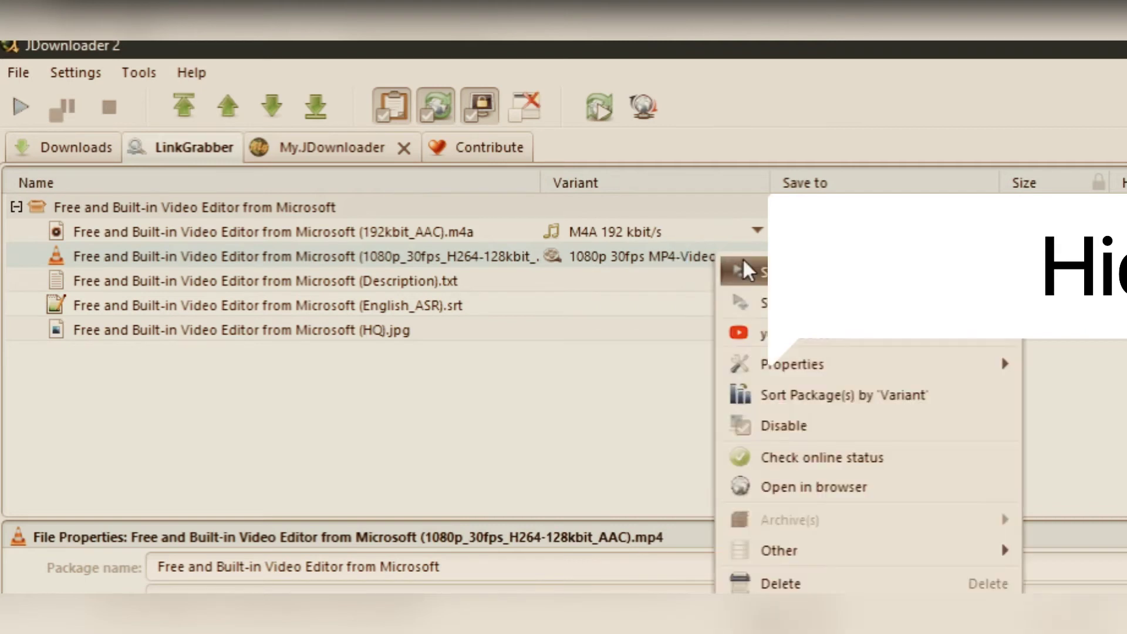
left_click(743, 267)
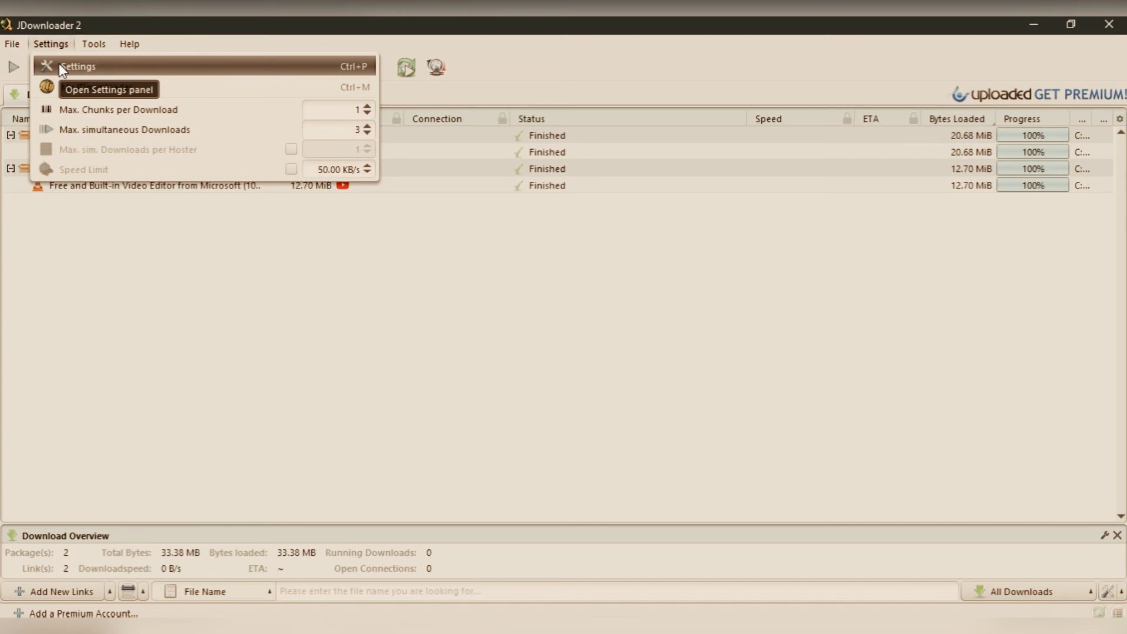
Step: Browse the Archive Extractor and Plugins settings pages, then return to General
left_click(59, 63)
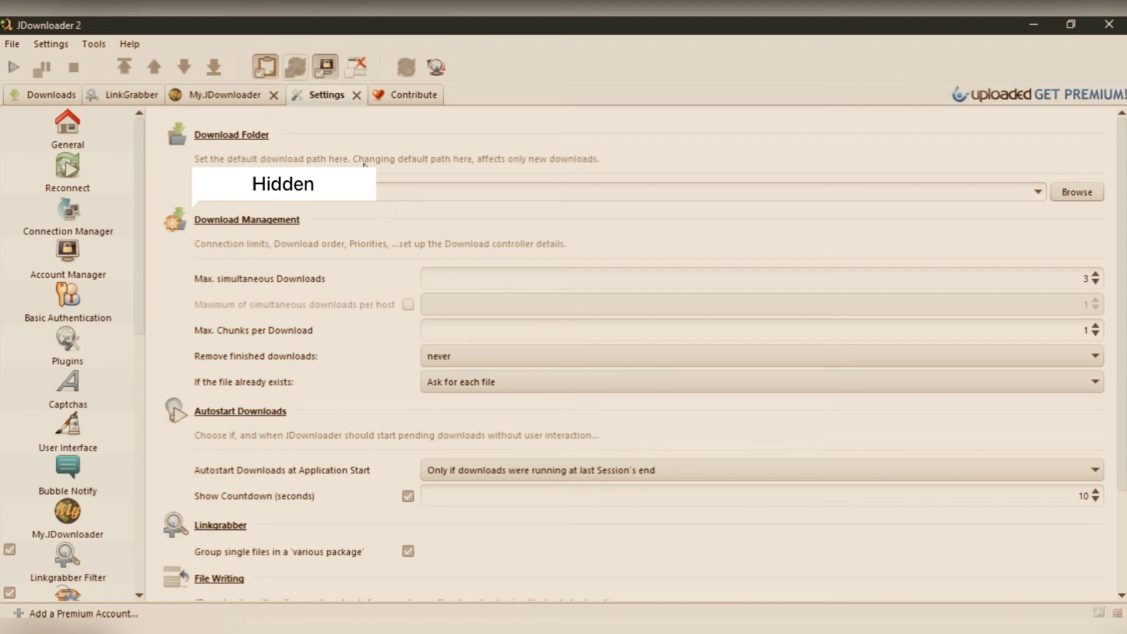
scroll(113, 317, "down", 5)
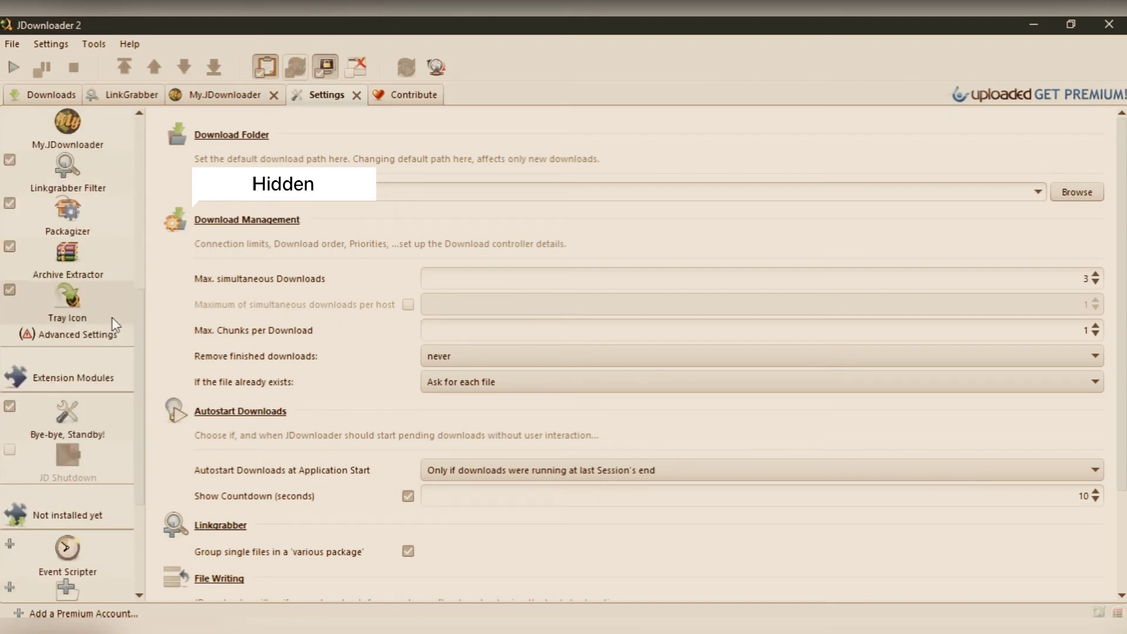
left_click(109, 275)
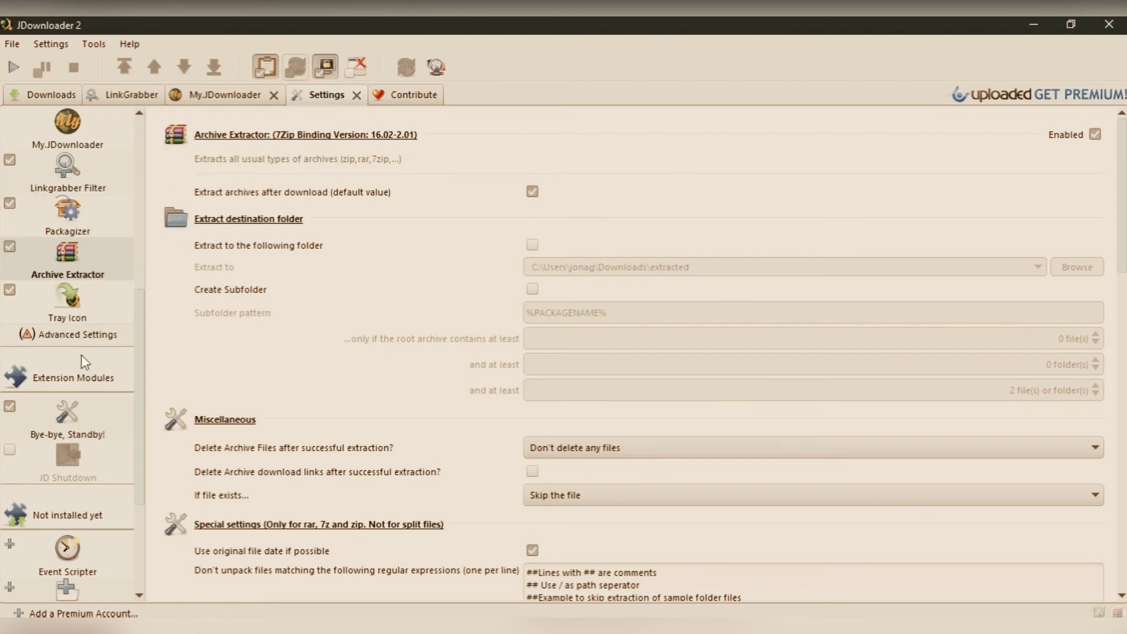
scroll(82, 357, "up", 5)
scroll(81, 354, "up", 3)
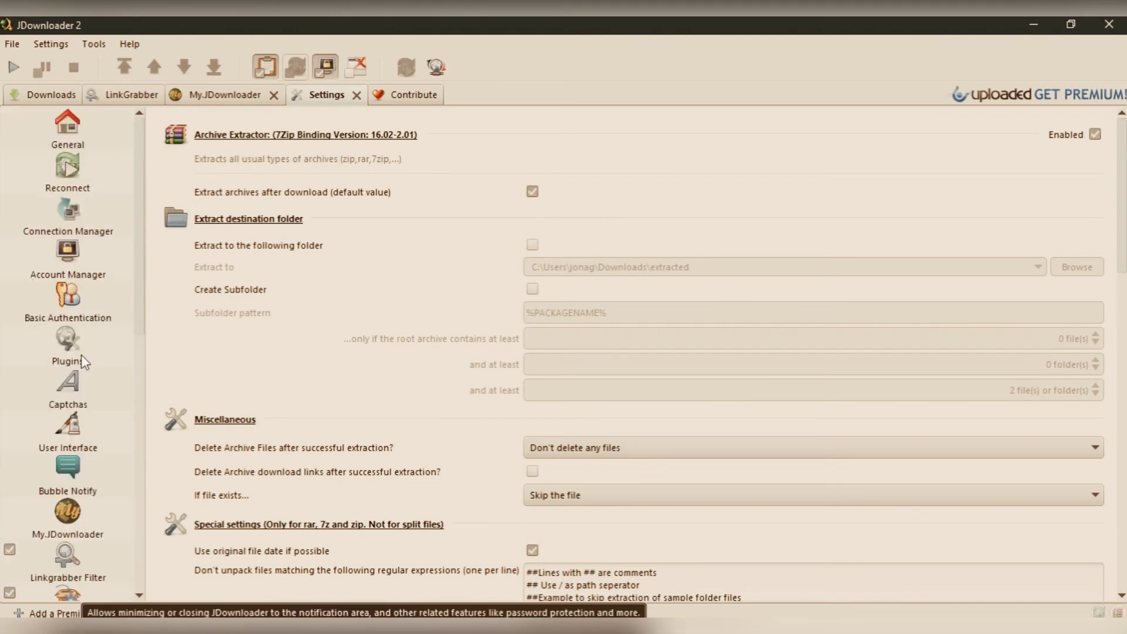
left_click(81, 355)
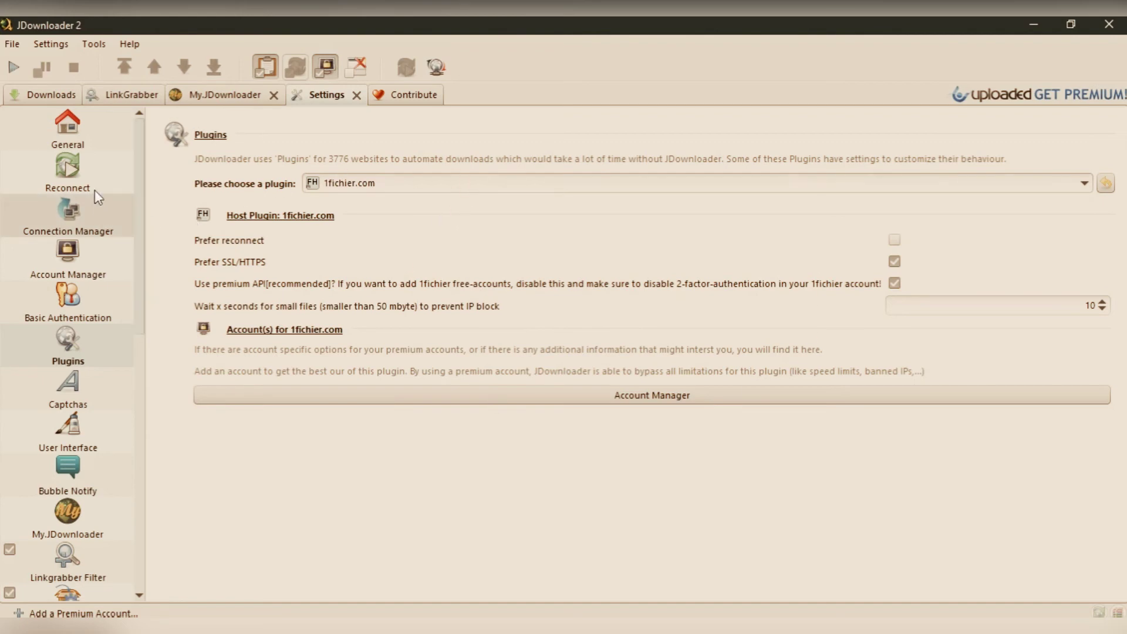
left_click(76, 136)
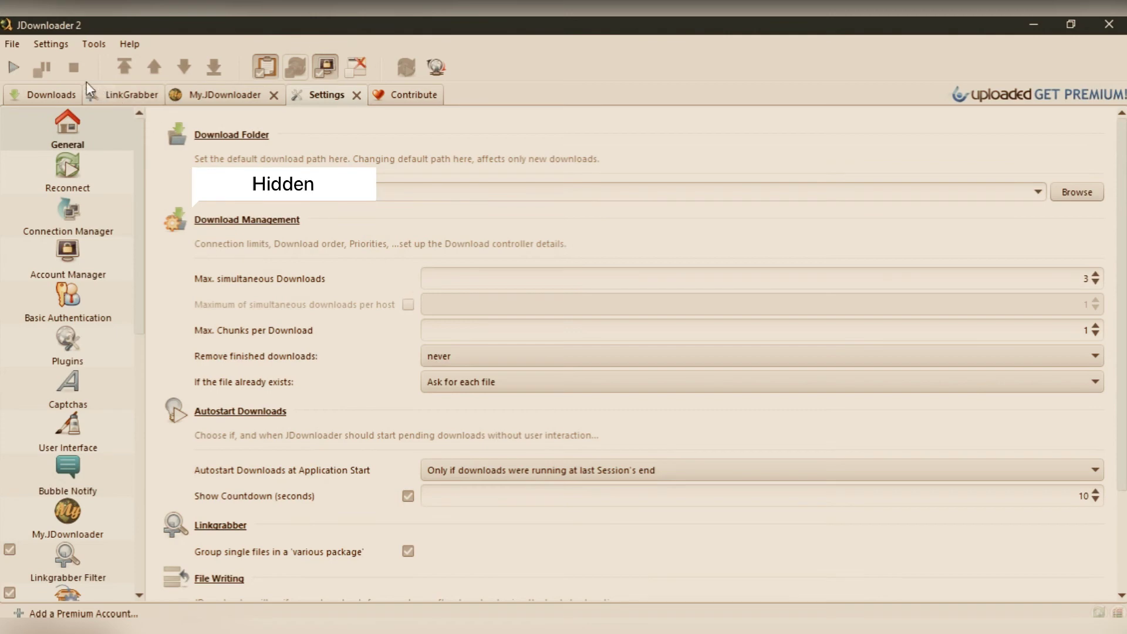
Step: Go from Downloads to the My.JDownloader tab and visit My.JDownloader.org
left_click(54, 94)
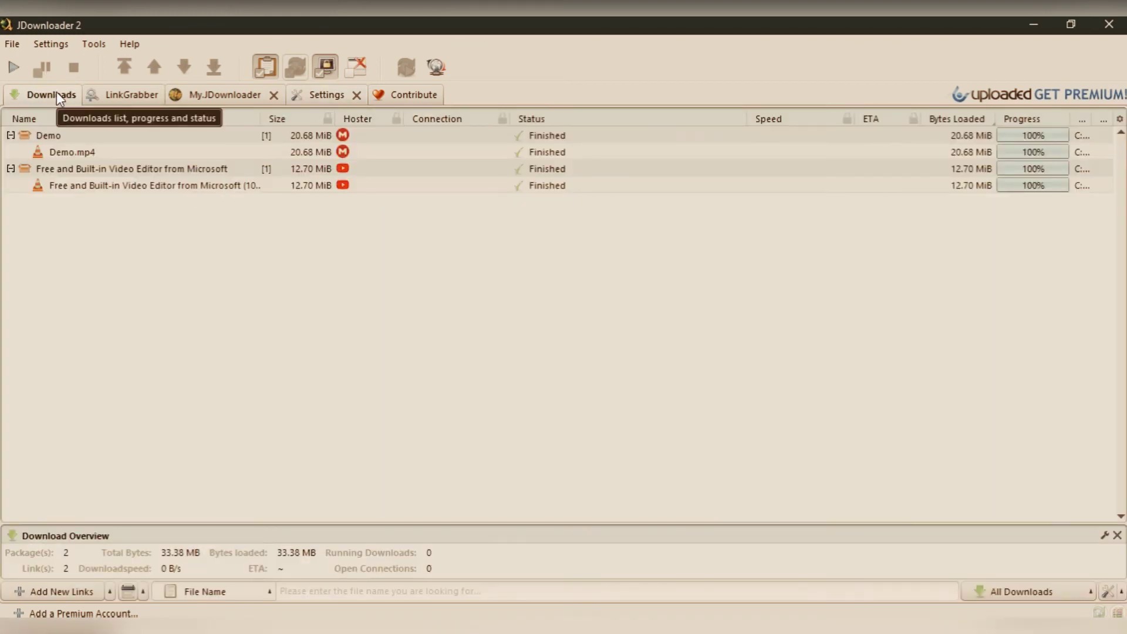
left_click(246, 102)
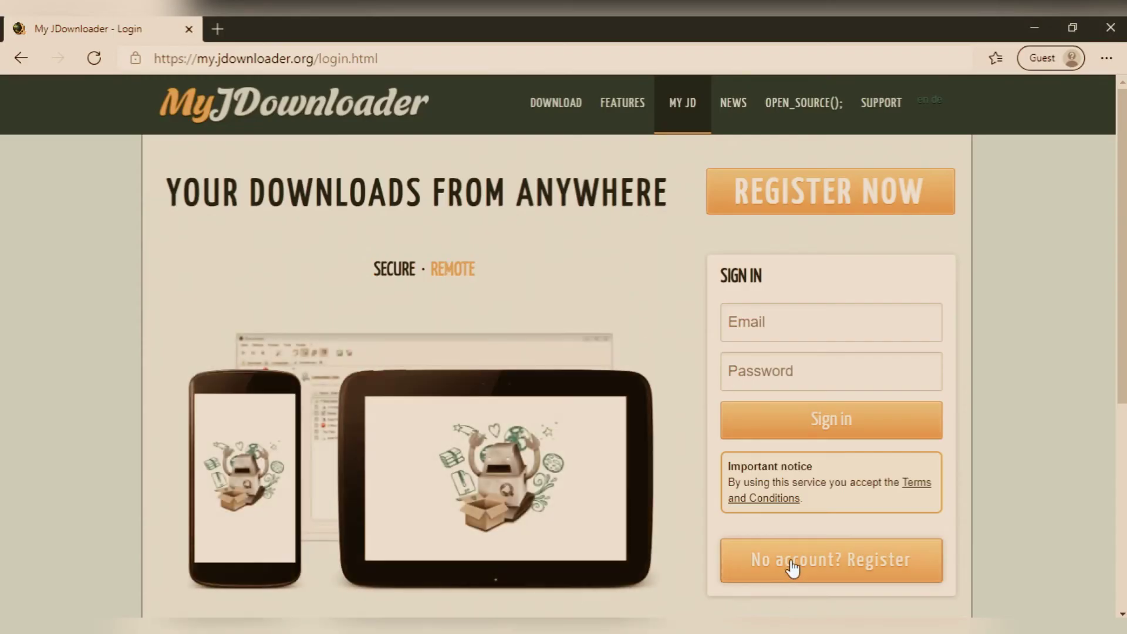
left_click(792, 566)
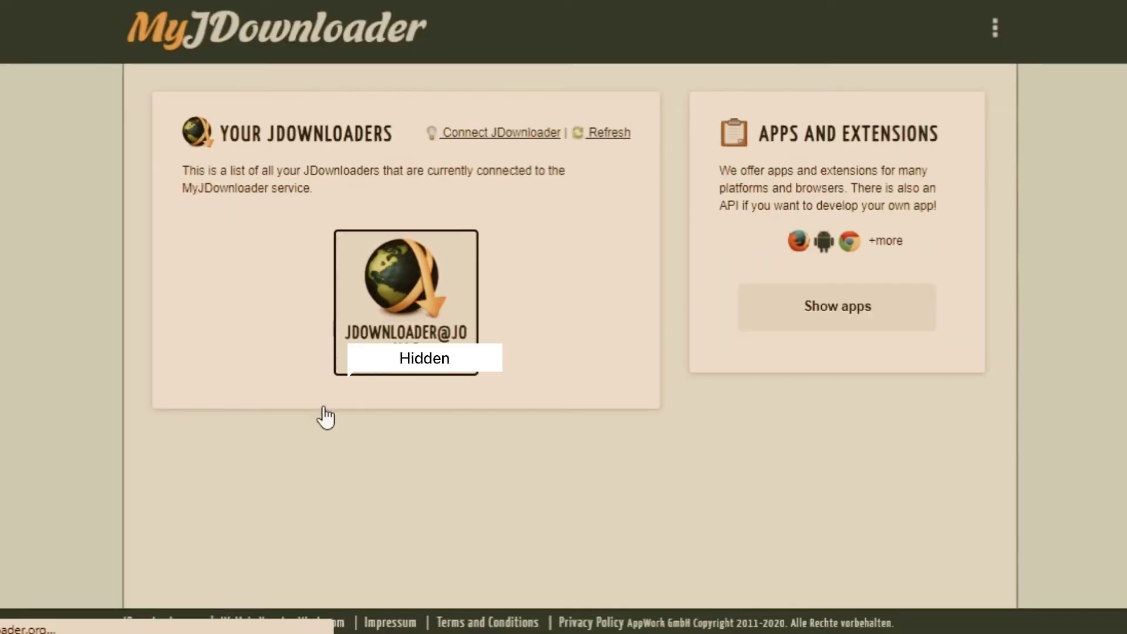
Step: Open the JDownloader device remotely and view its Link Collector, Add links dialog and Settings
left_click(406, 287)
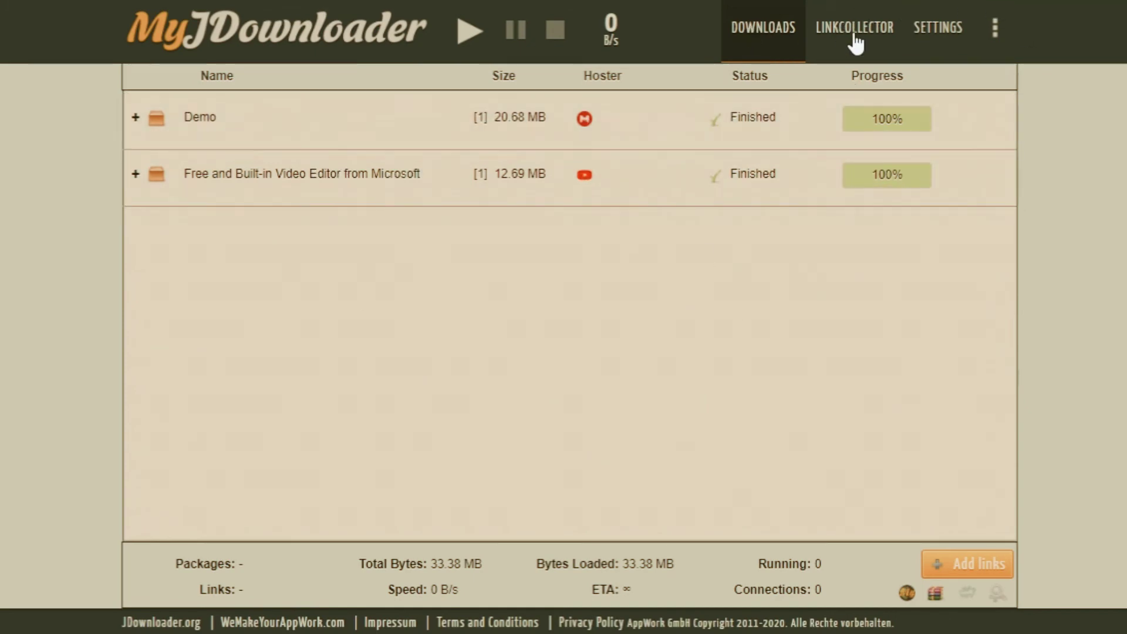
left_click(854, 27)
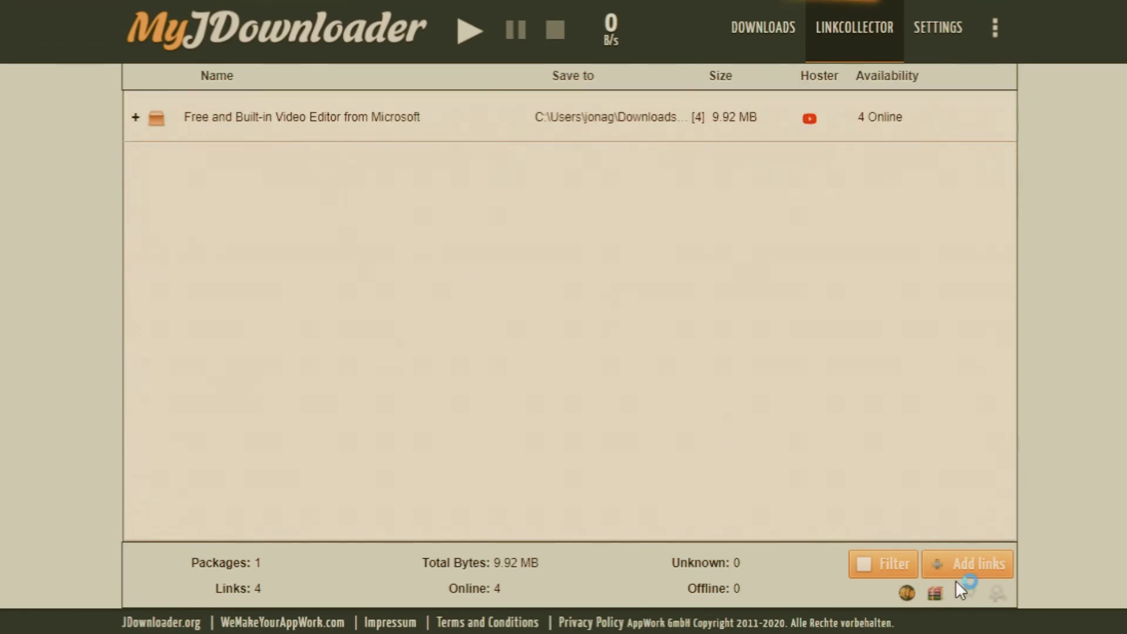
left_click(969, 565)
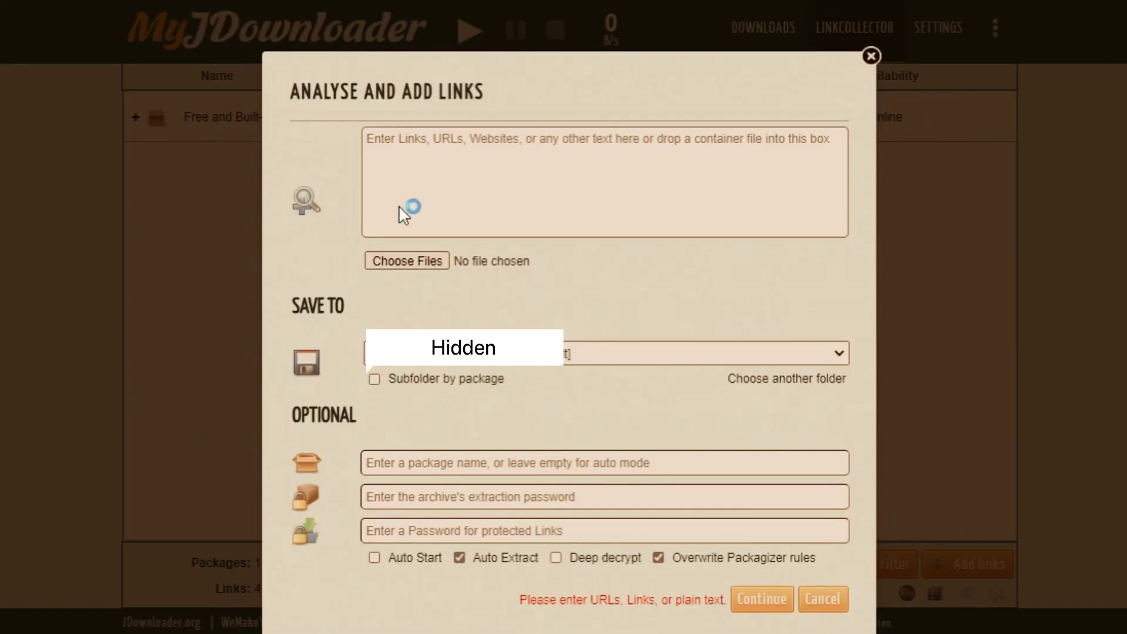
left_click(883, 37)
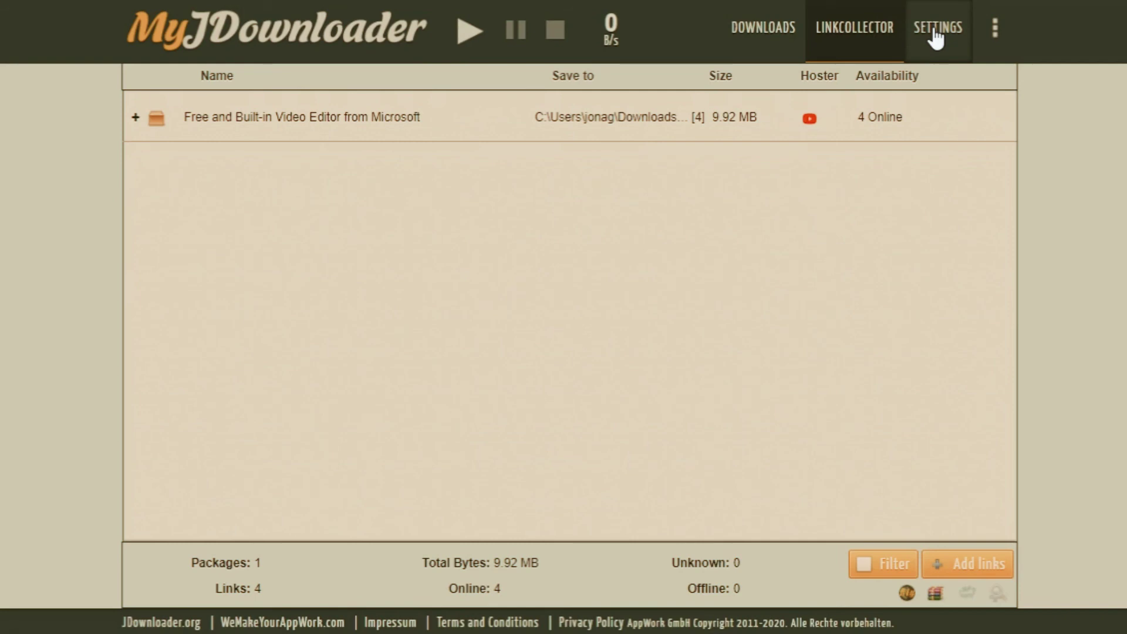
left_click(936, 36)
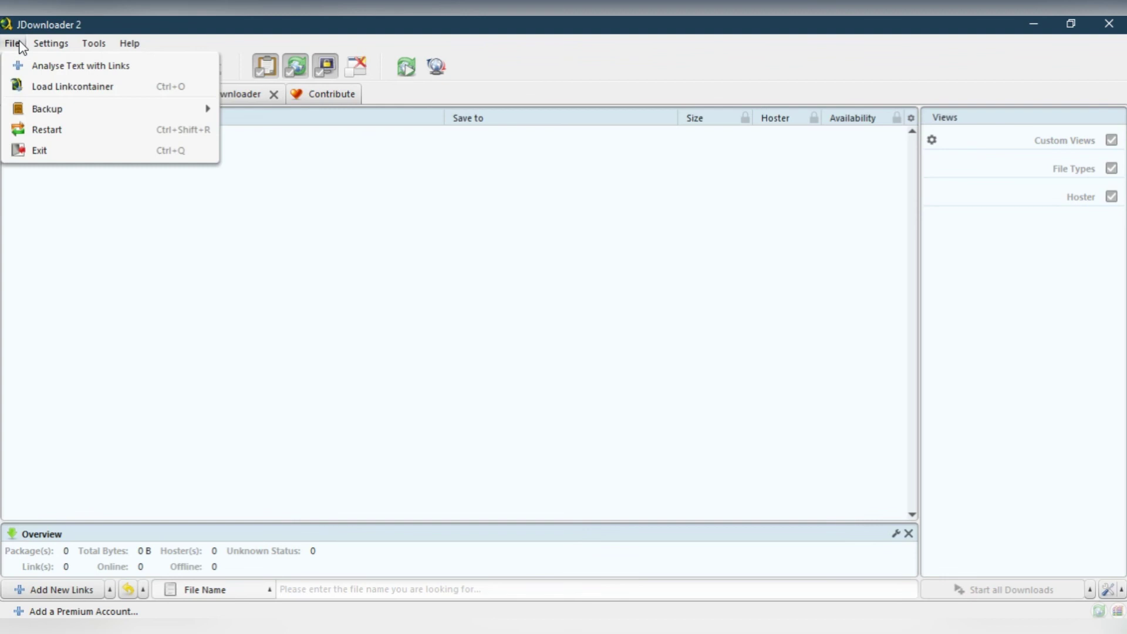
Step: Open Analyse Text with Links and dismiss the tip, leaving the zippyshare link ready to add
left_click(27, 64)
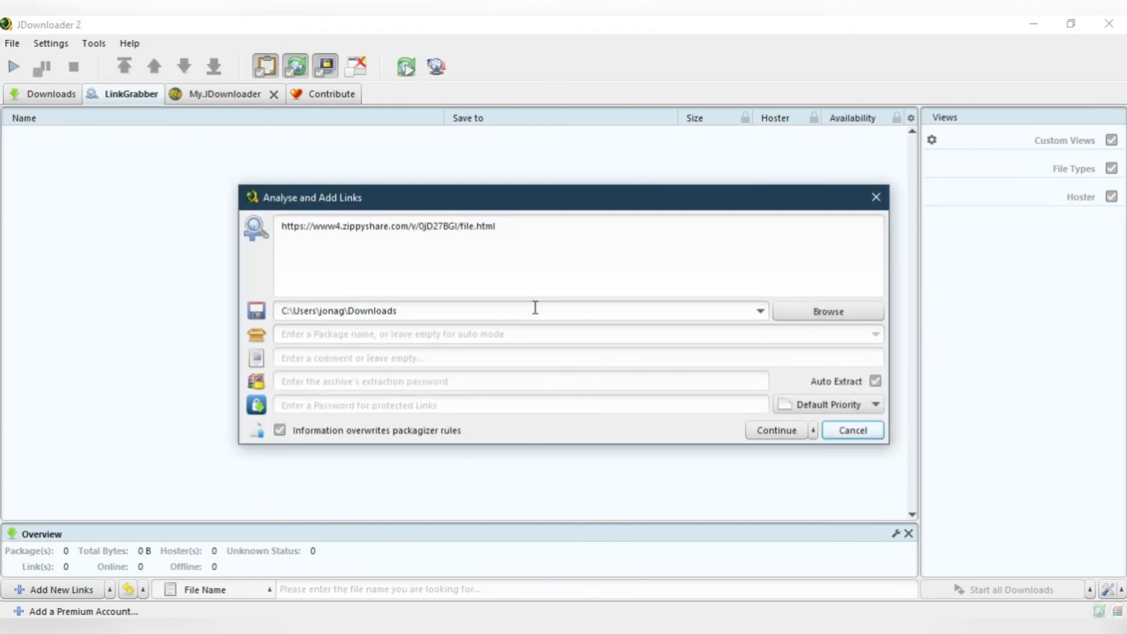
left_click(531, 233)
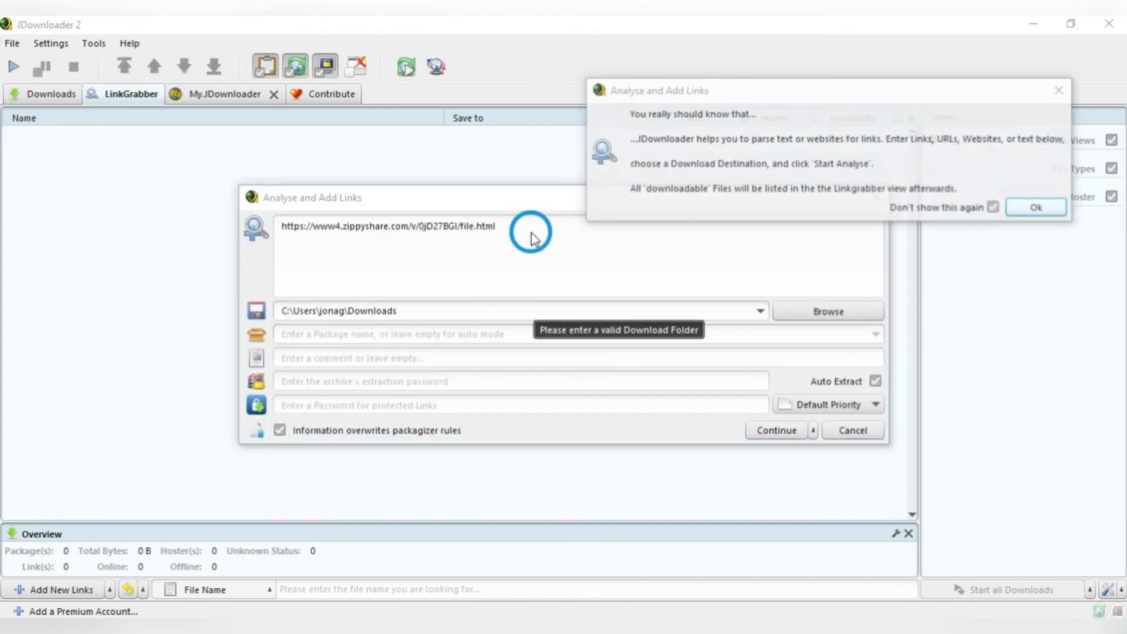
left_click(1040, 209)
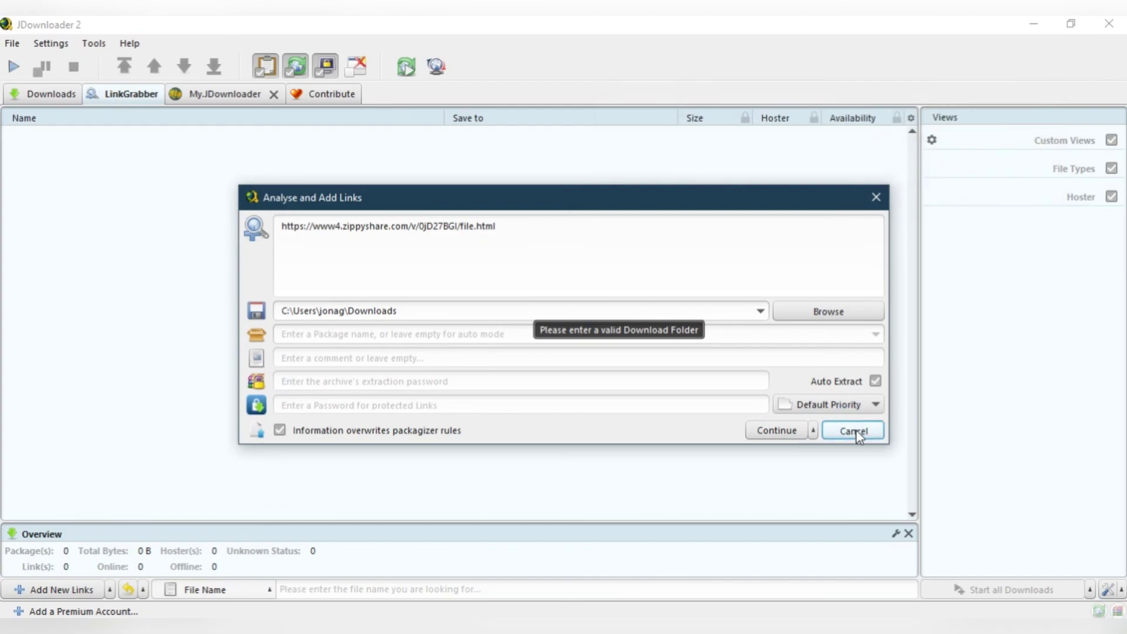